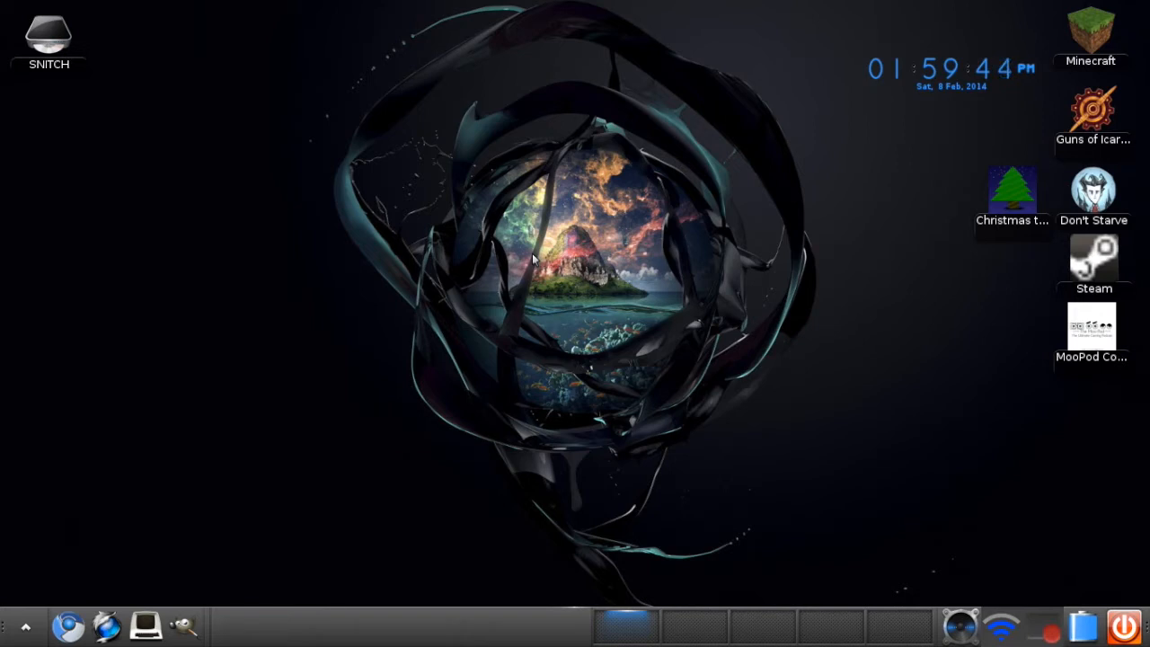
Launch GIMP and create a new blank image of 640 × 400 pixels.
click(184, 624)
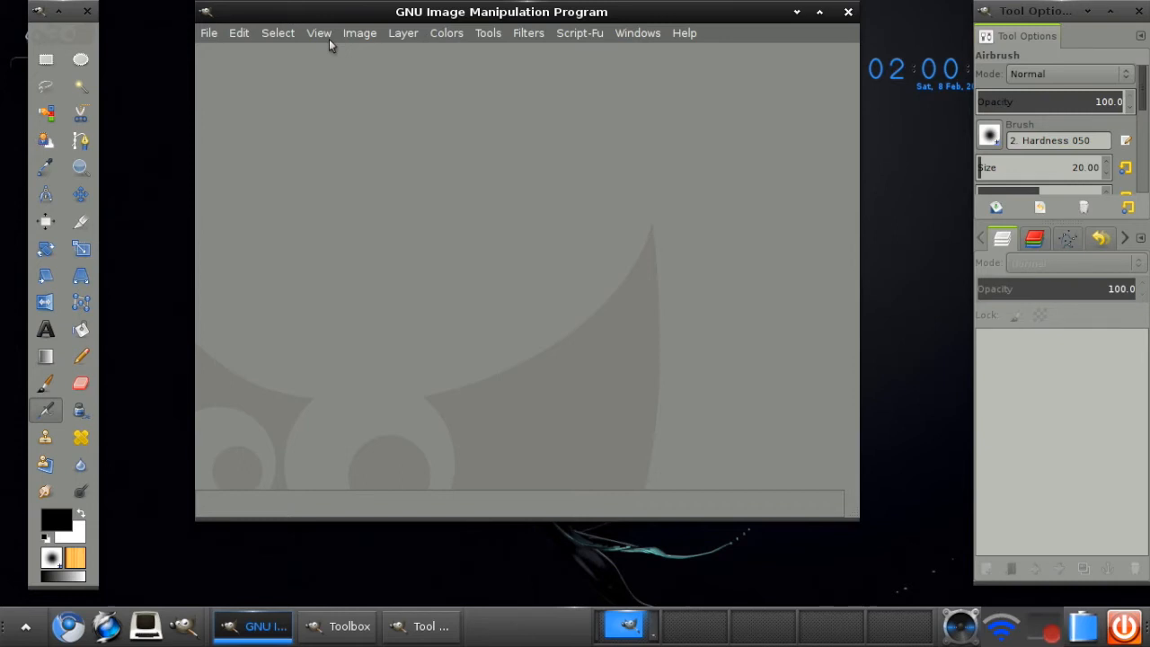
click(208, 34)
click(216, 54)
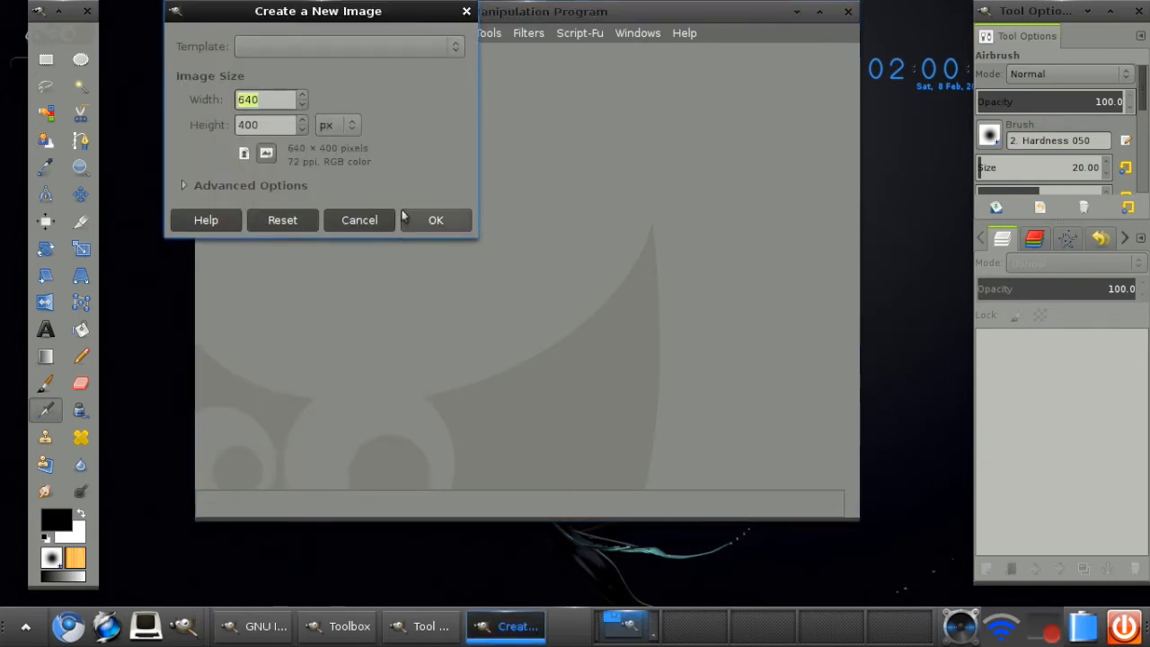
key(Return)
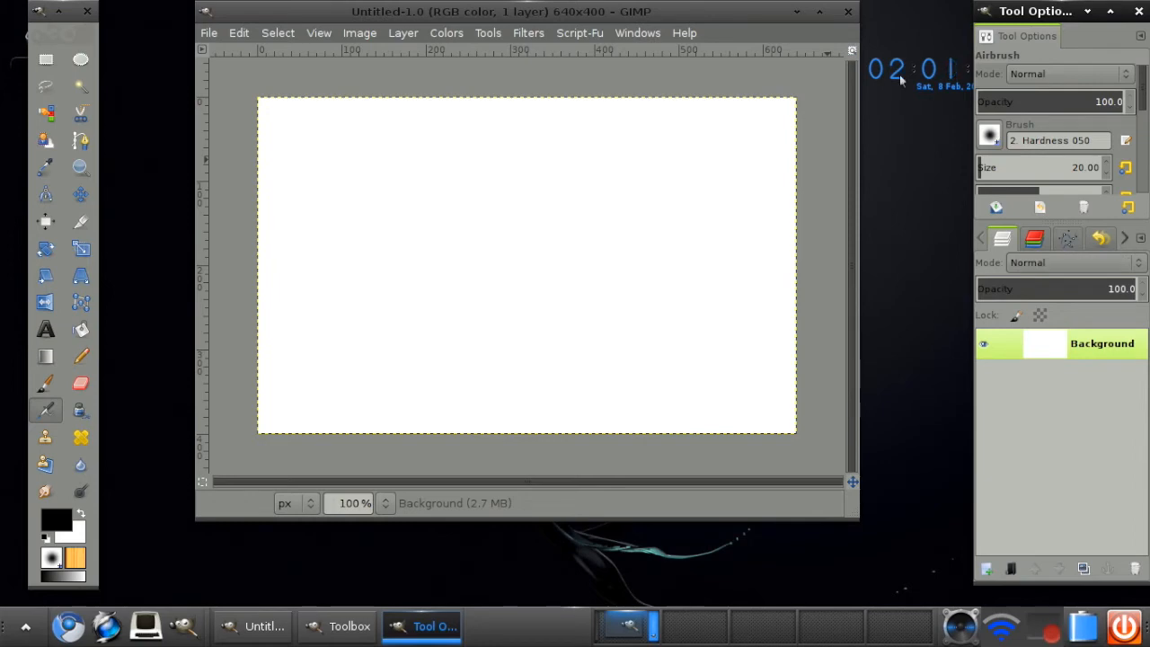
Show the Palettes dialog and create a new palette named "random".
click(655, 33)
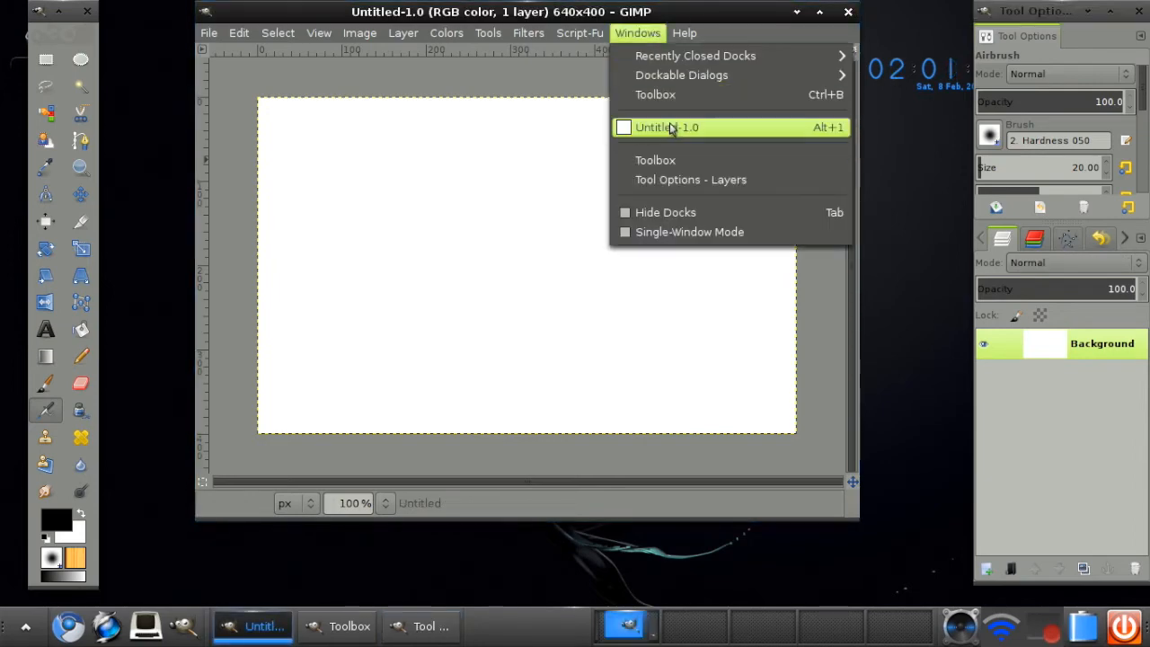
mouse_move(683, 78)
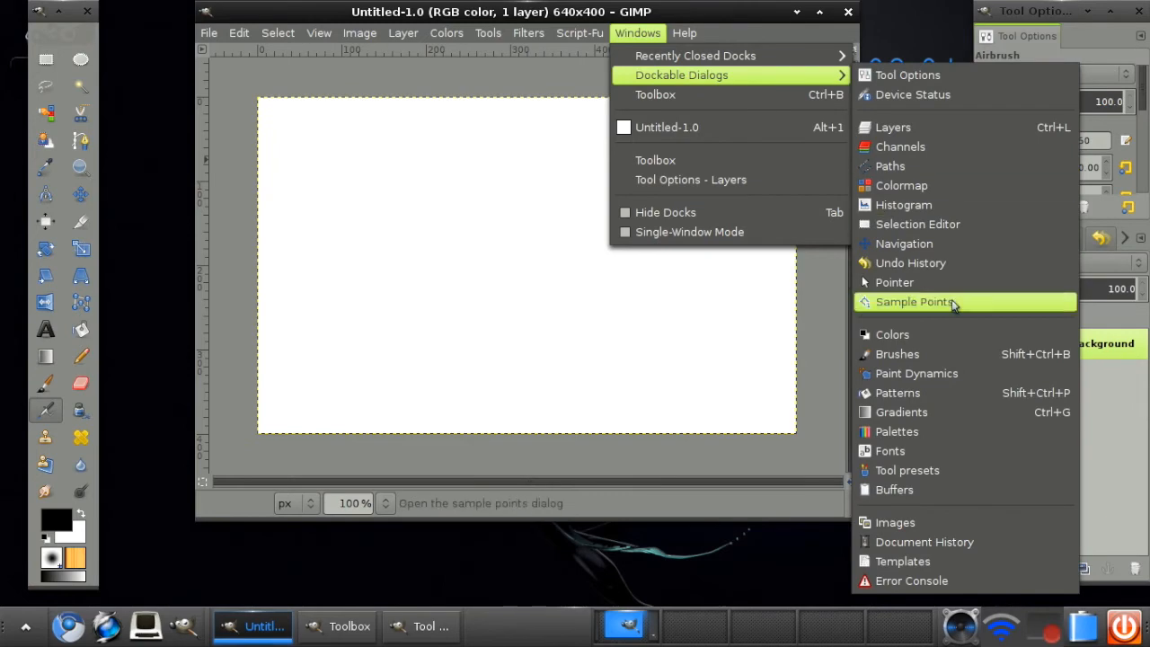
click(915, 433)
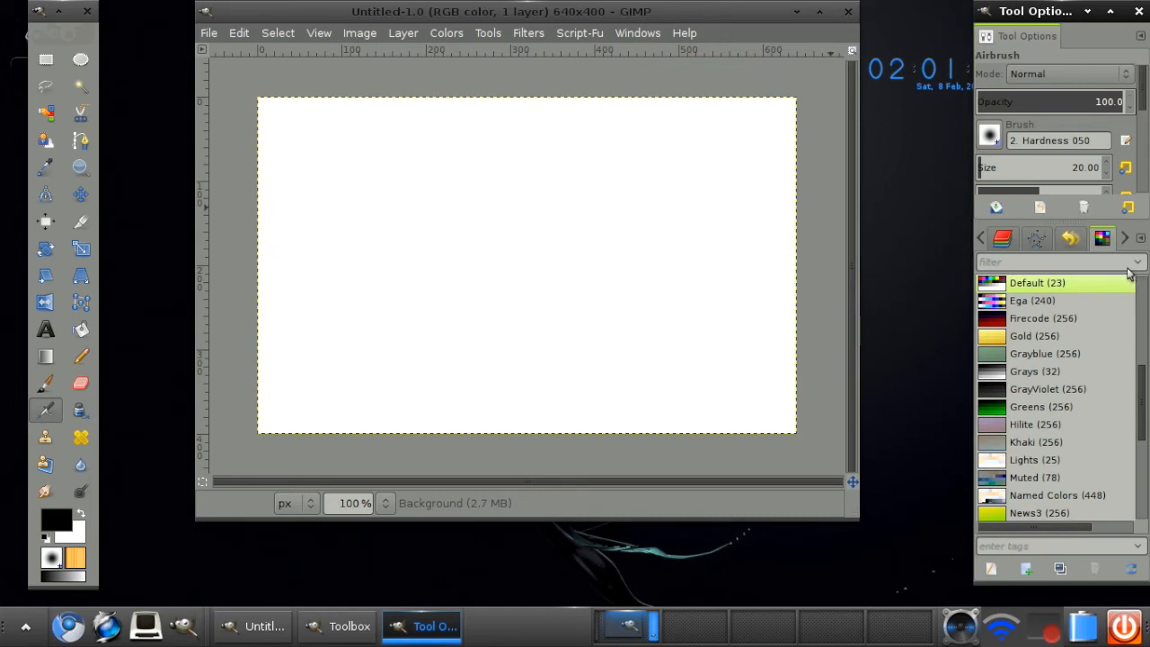
click(1027, 569)
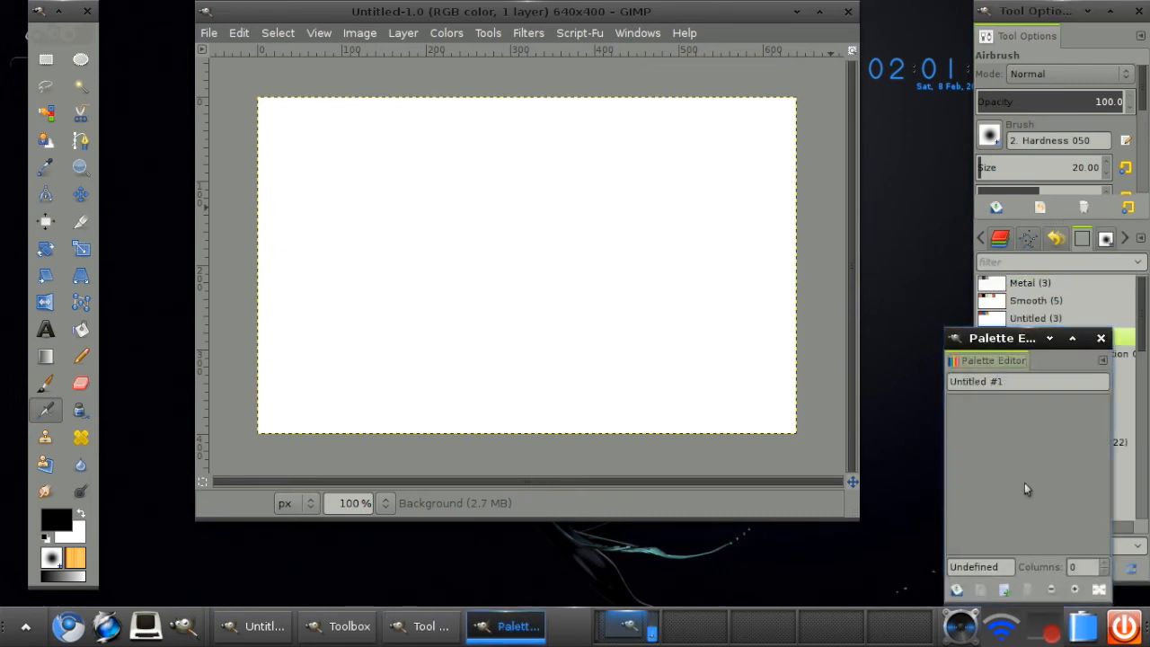
drag(1041, 345, 575, 222)
triple_click(537, 260)
text(random)
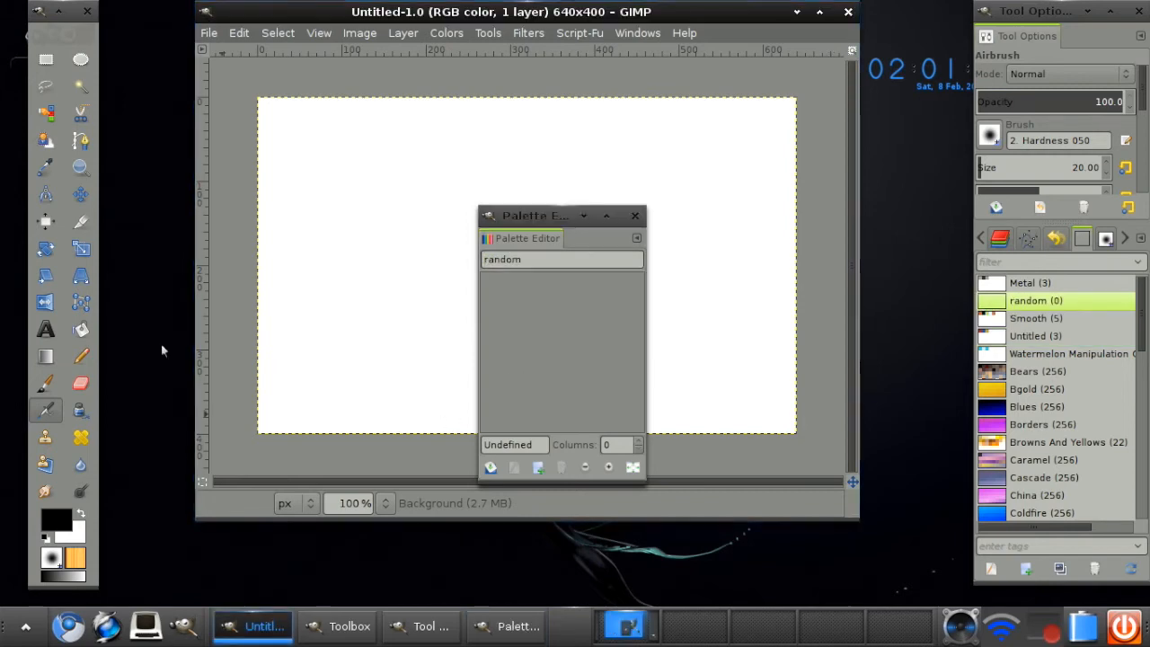
Set the foreground color to muted brownish red 7c5454 and add it to the random palette.
click(56, 521)
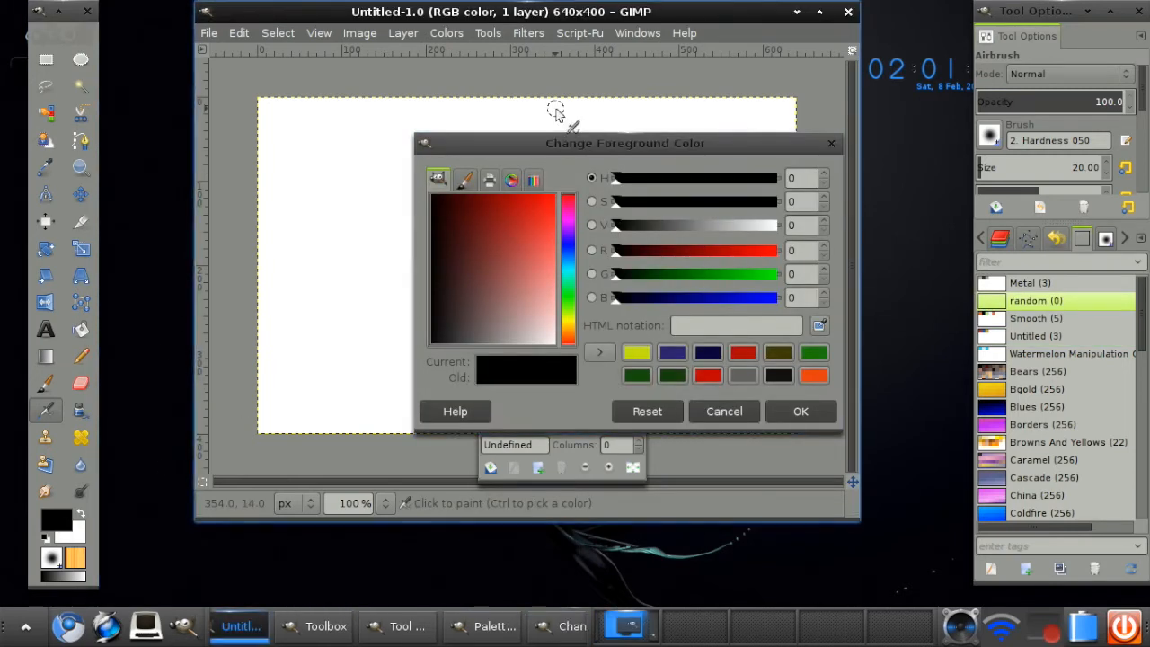
drag(562, 143, 159, 84)
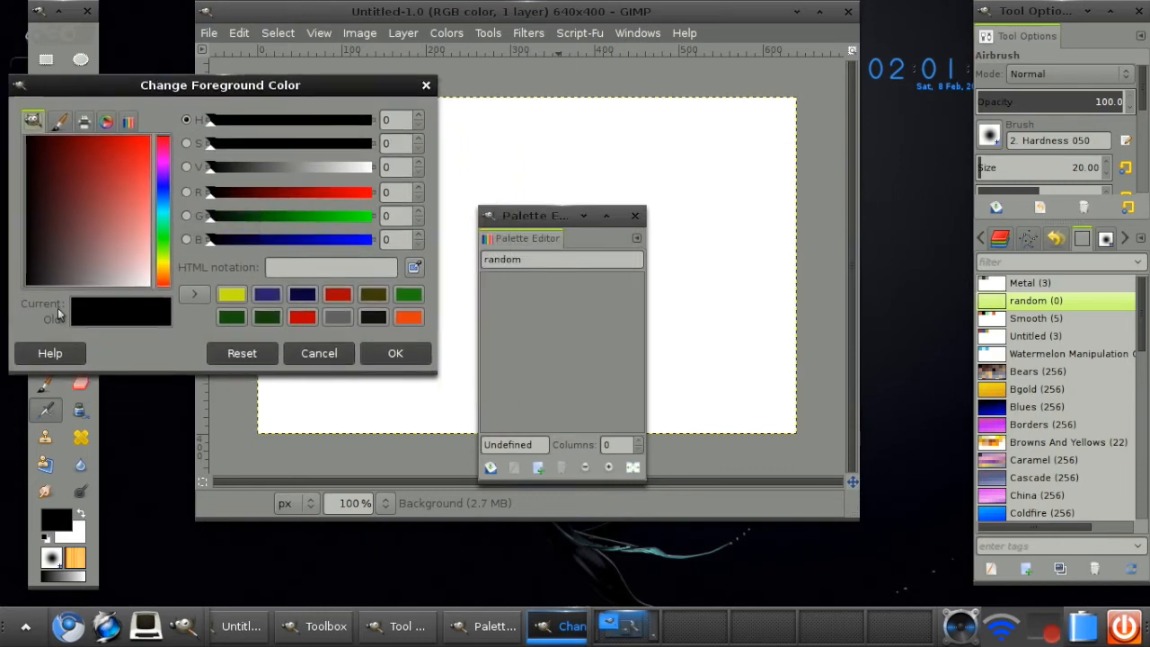
click(86, 238)
click(395, 354)
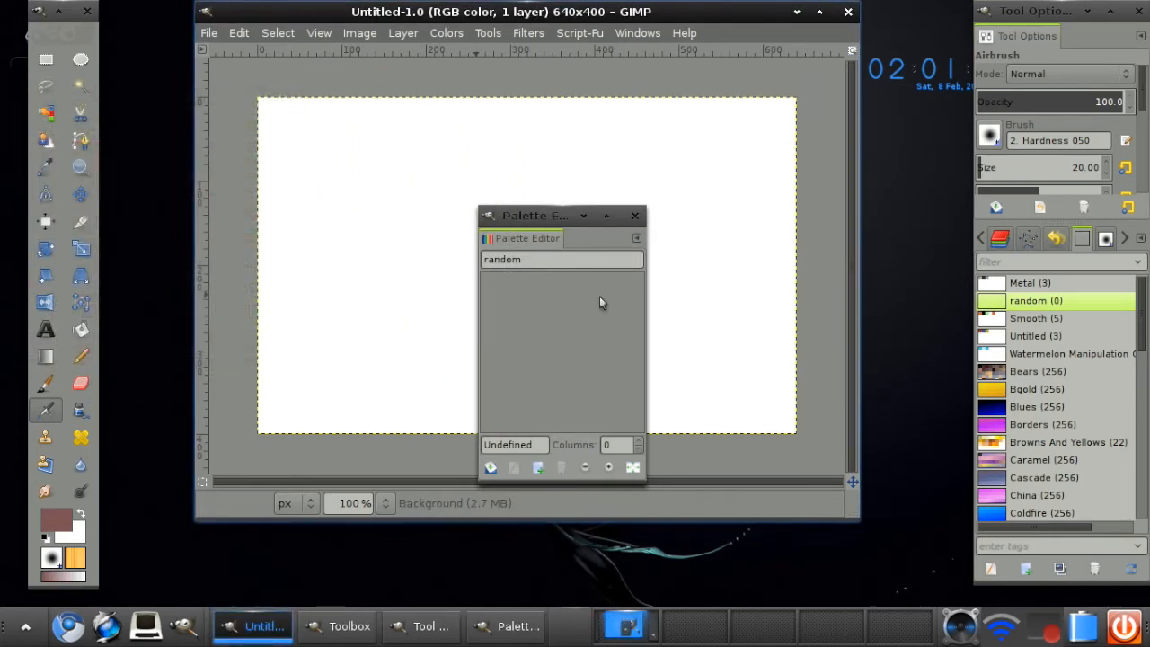
click(537, 468)
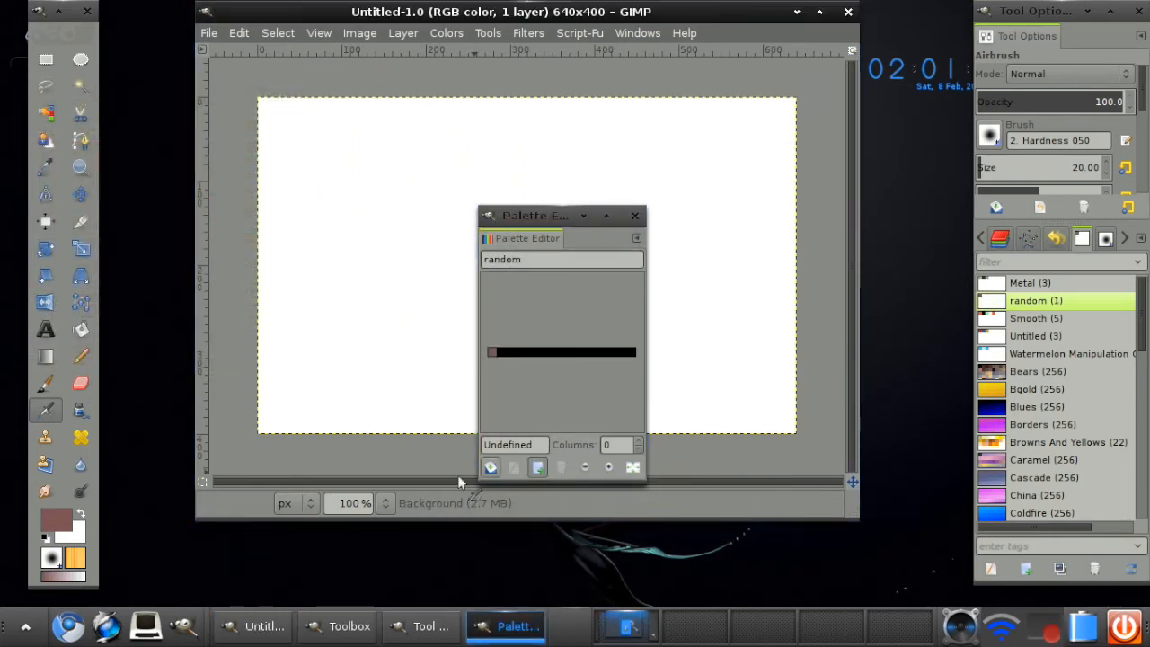
Change the foreground color to light green 82d590 and add it to the random palette.
click(44, 524)
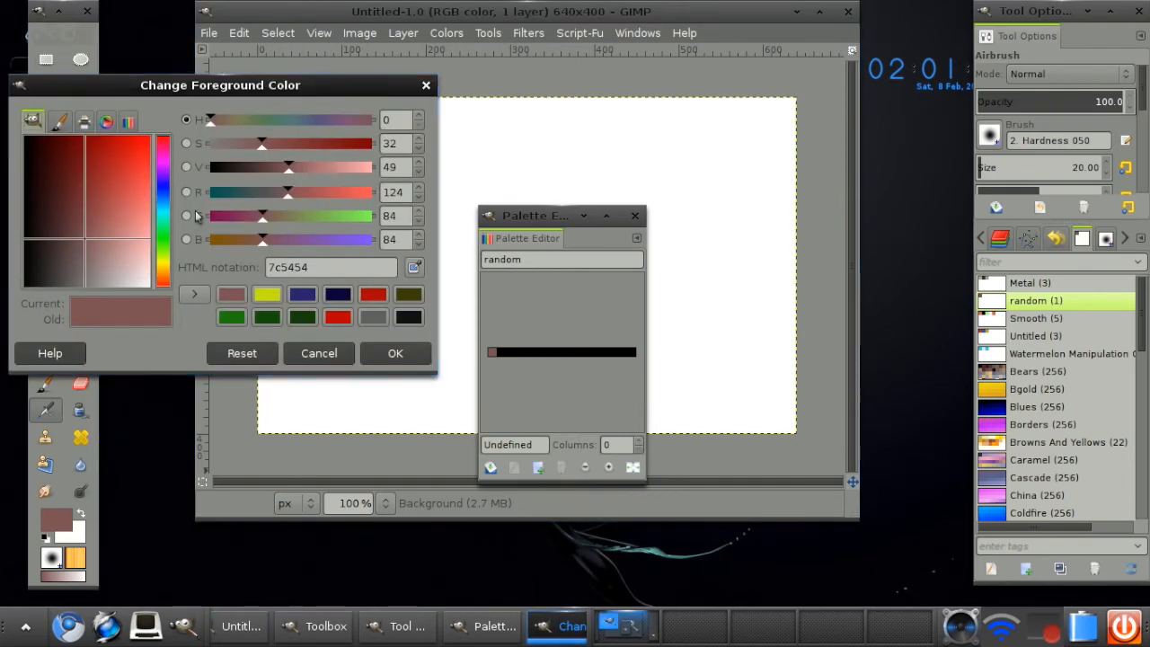
click(164, 232)
click(129, 230)
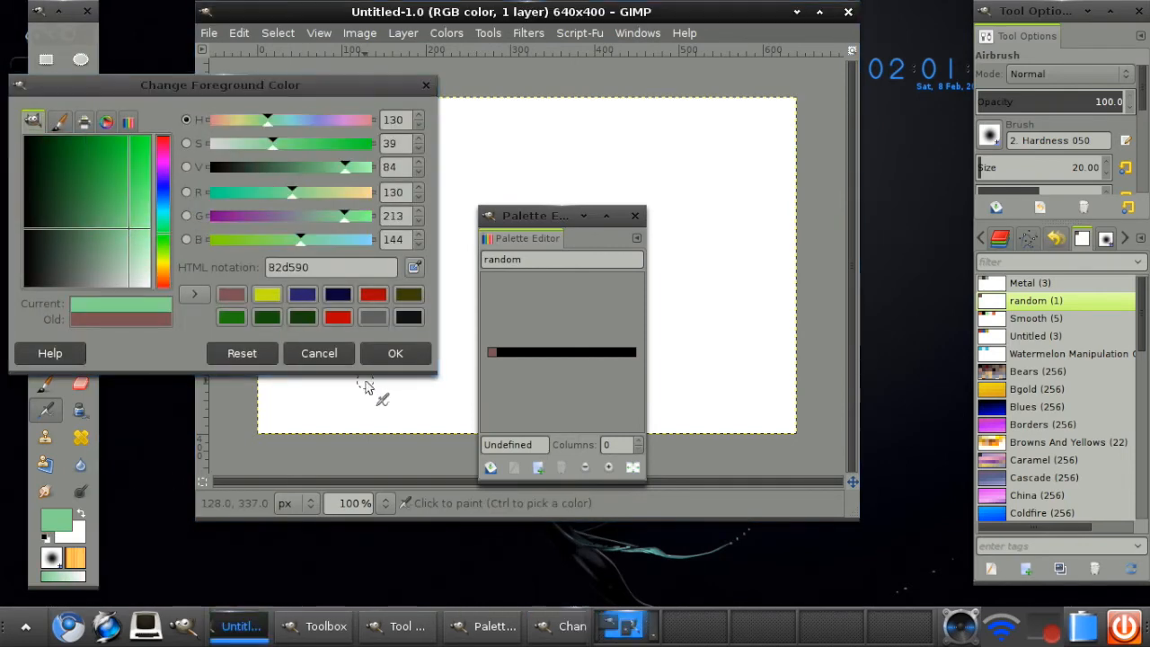
click(537, 467)
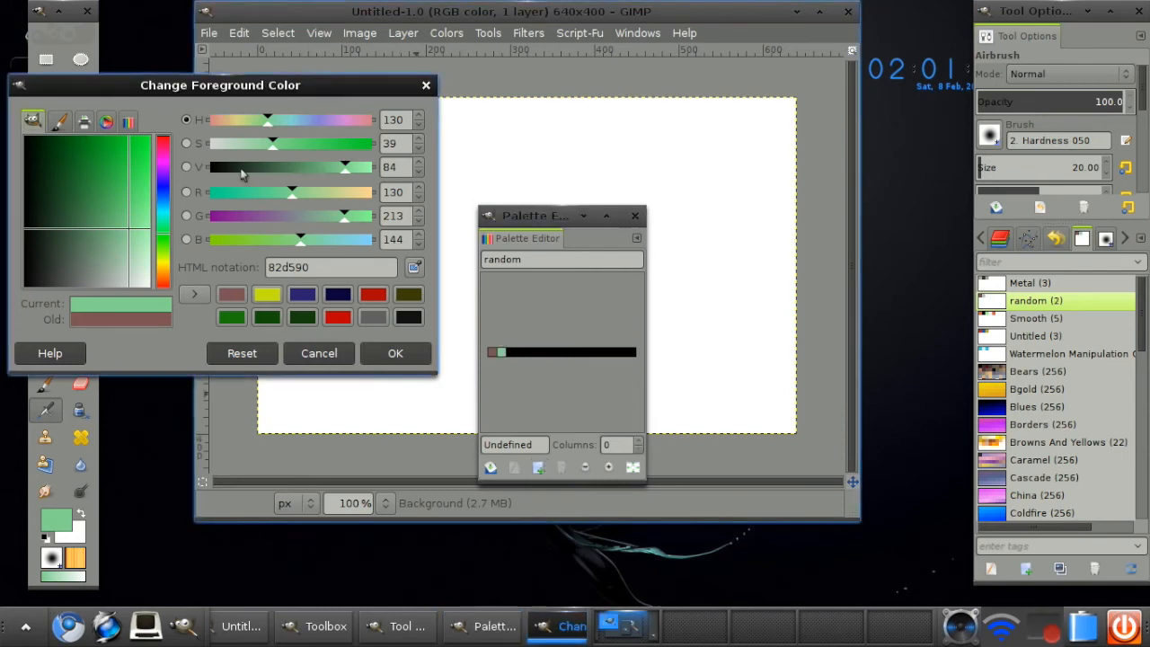
Change the foreground color to blue 3642e0 and add it to the random palette.
click(136, 174)
click(159, 192)
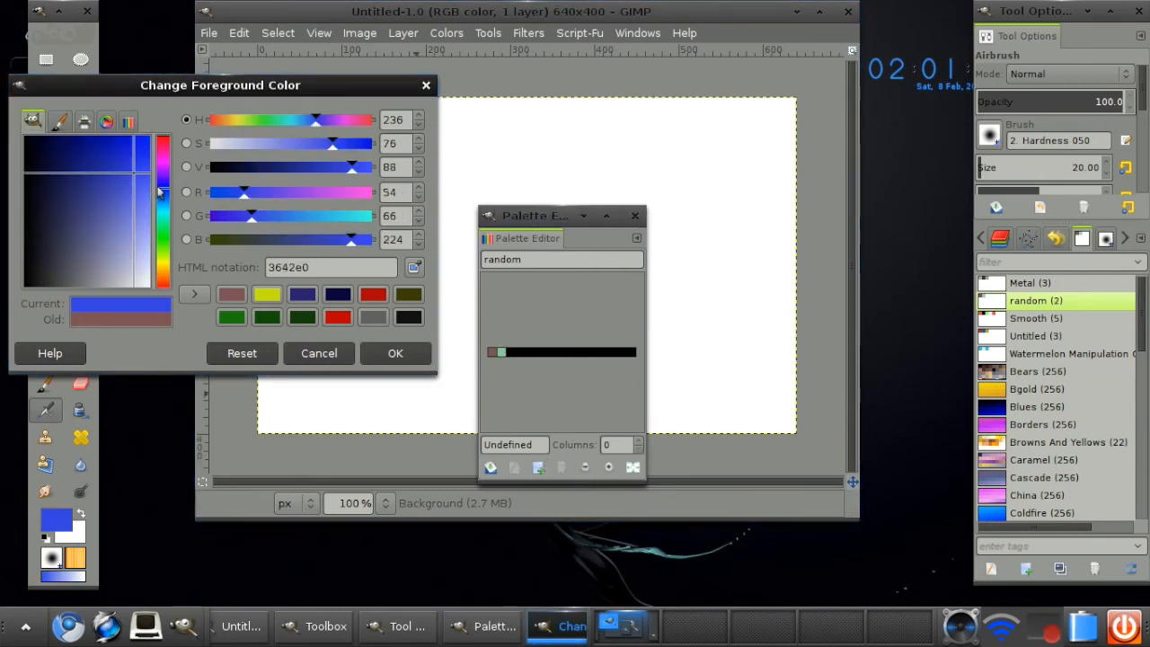
click(538, 467)
Add yellow dee036 to the random palette as the foreground color, and close the color dialog and Palette Editor.
click(161, 263)
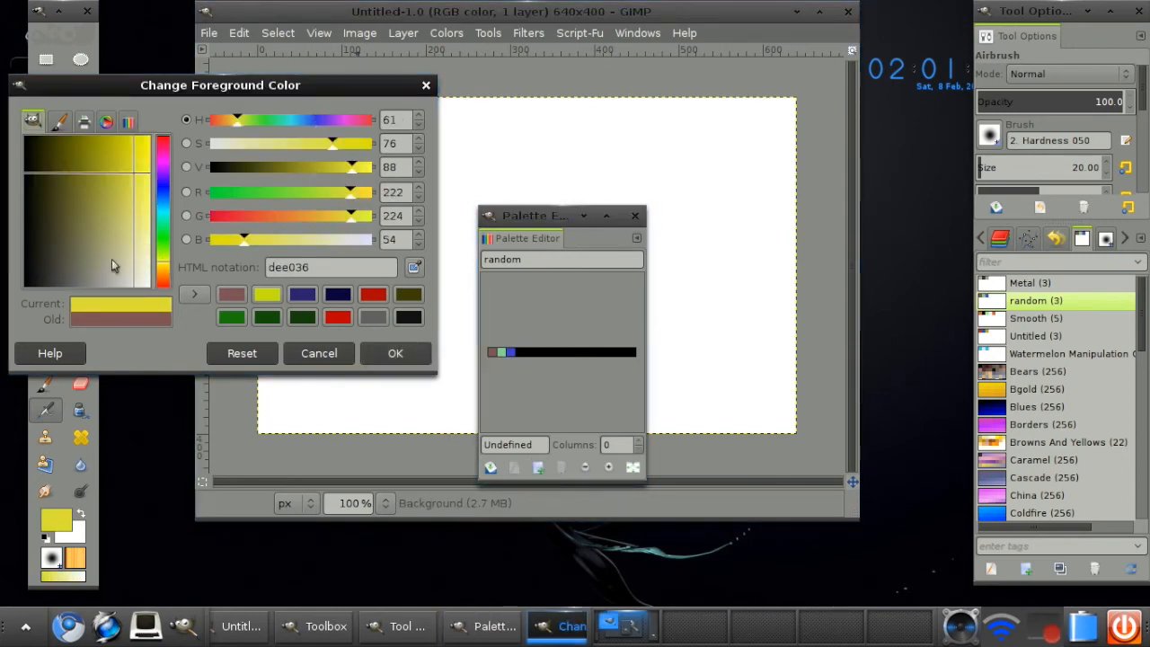
click(537, 467)
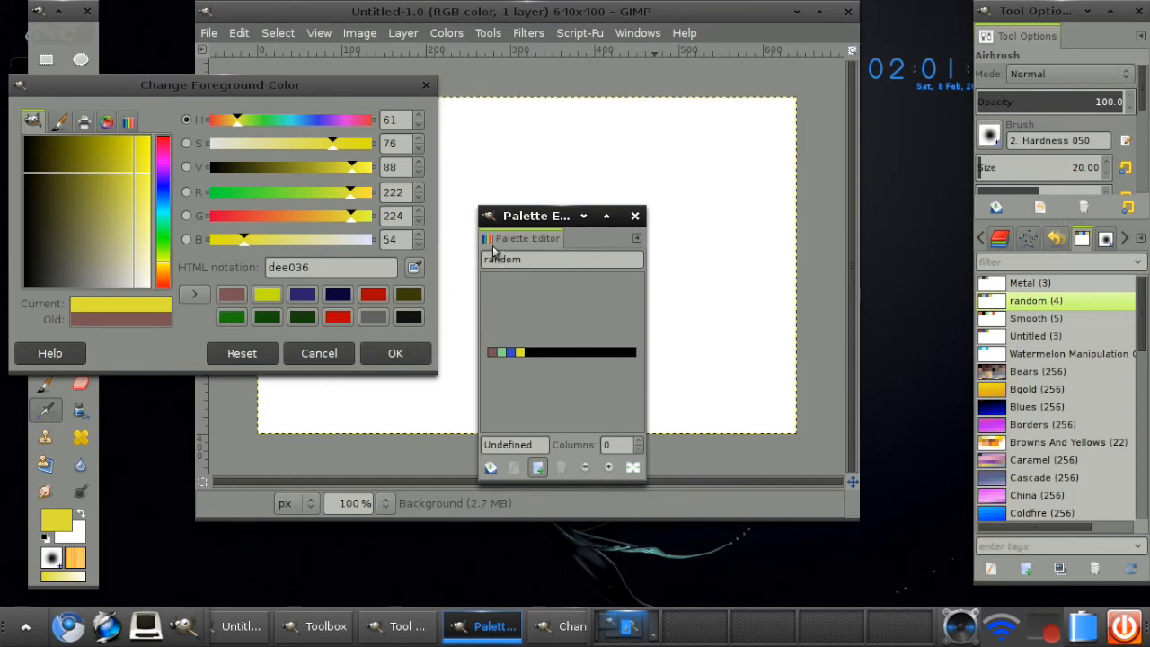
click(411, 356)
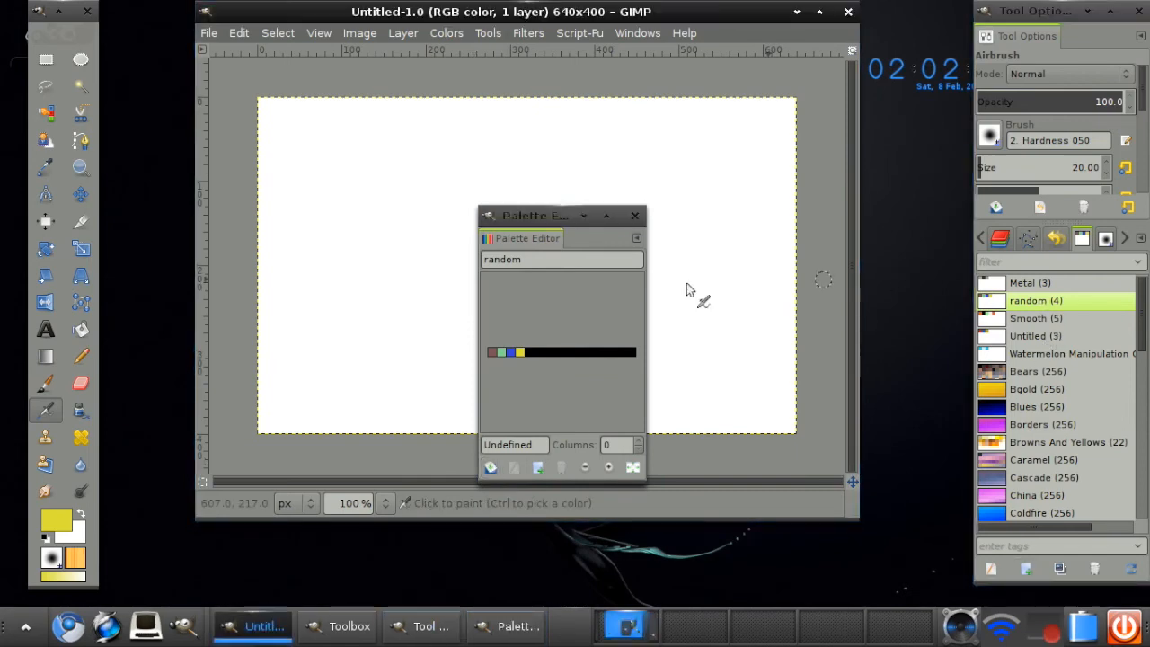
click(636, 216)
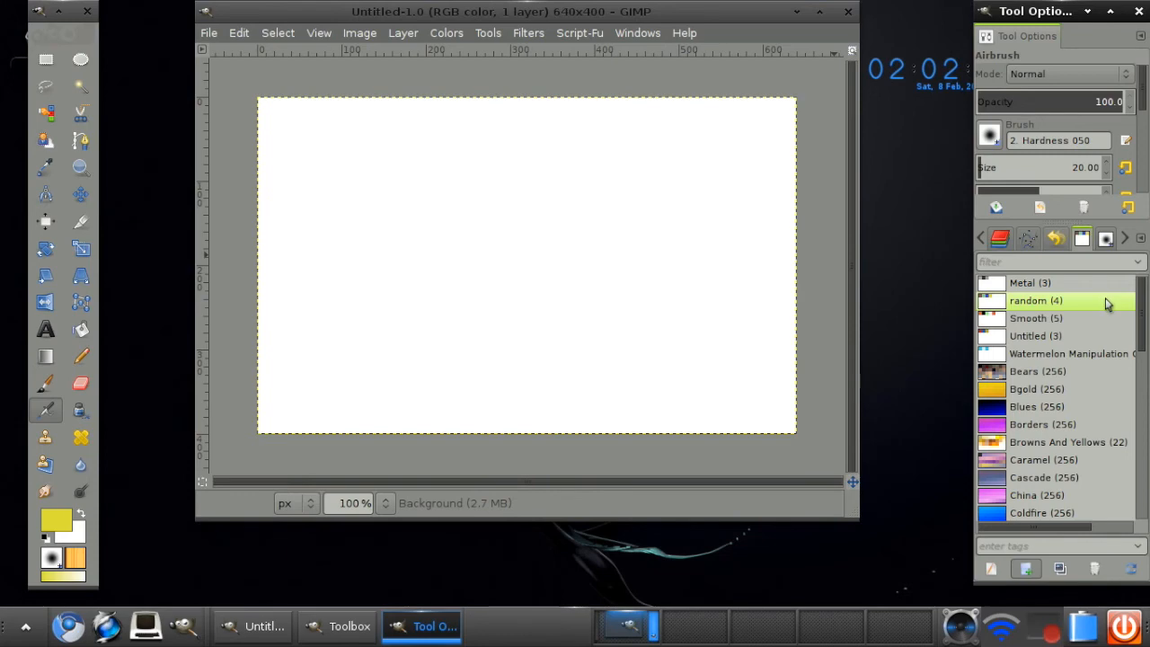
Convert the random palette to a gradient and blend it linearly across the canvas from its right edge to its left edge.
right_click(1106, 303)
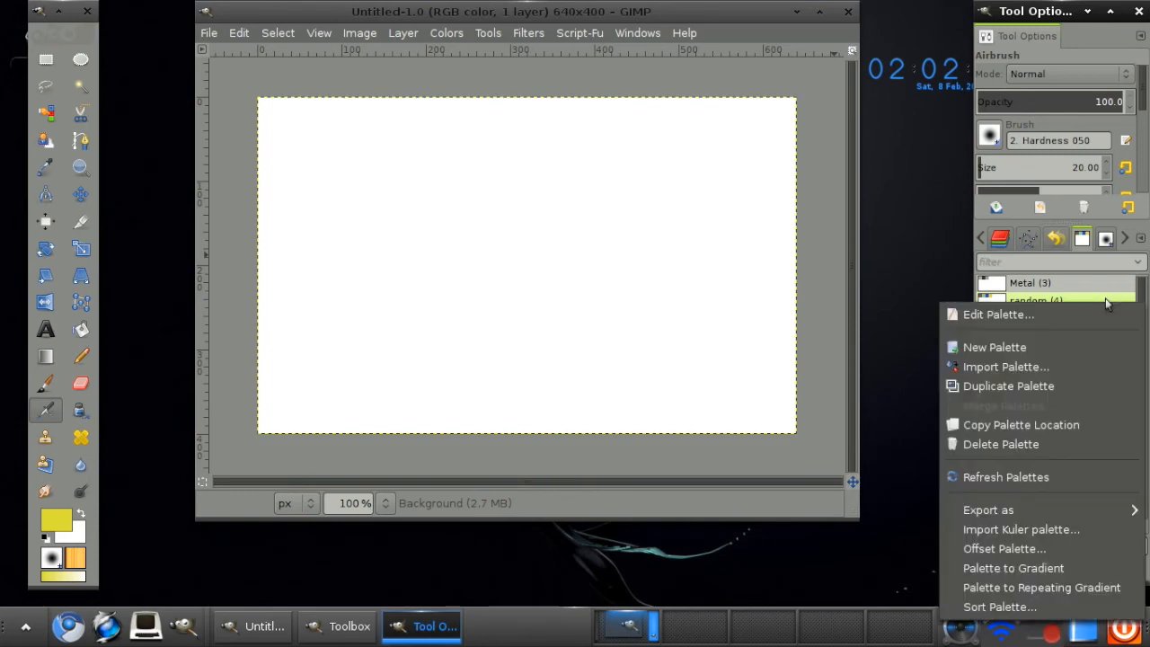
click(1011, 570)
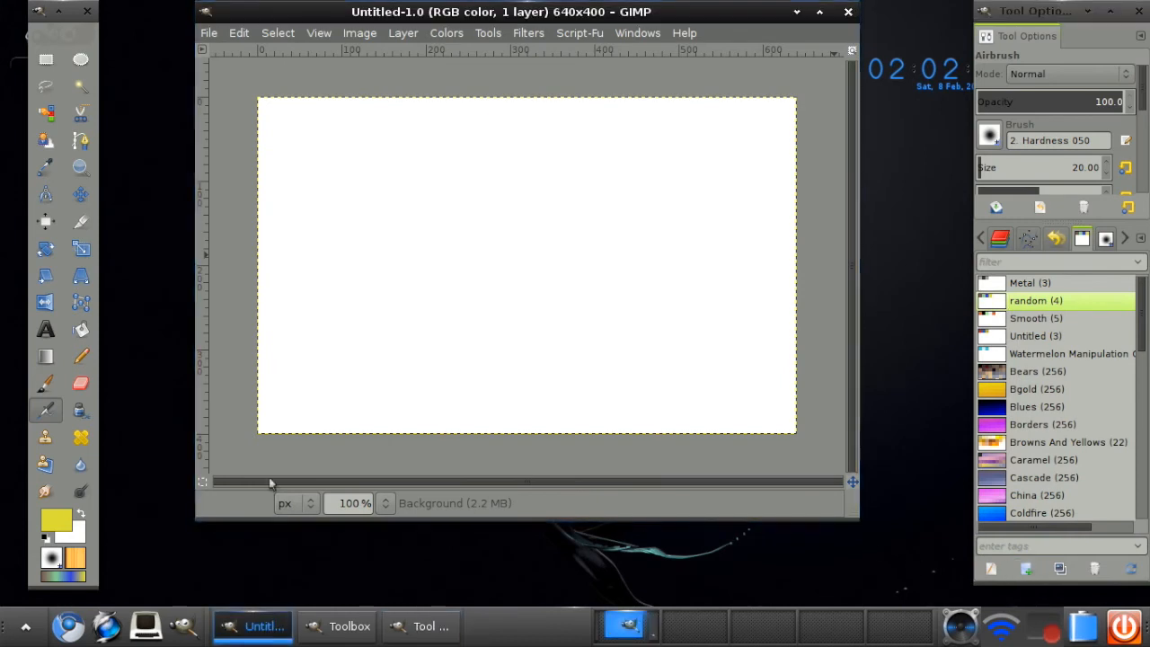
click(46, 358)
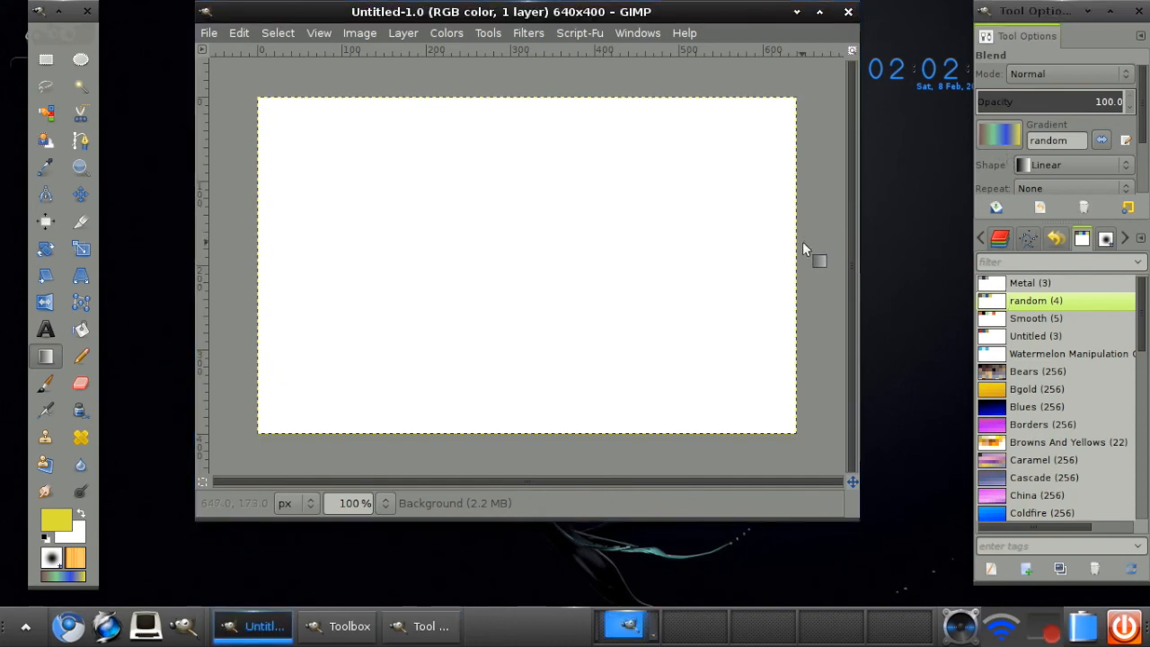
drag(804, 243, 252, 286)
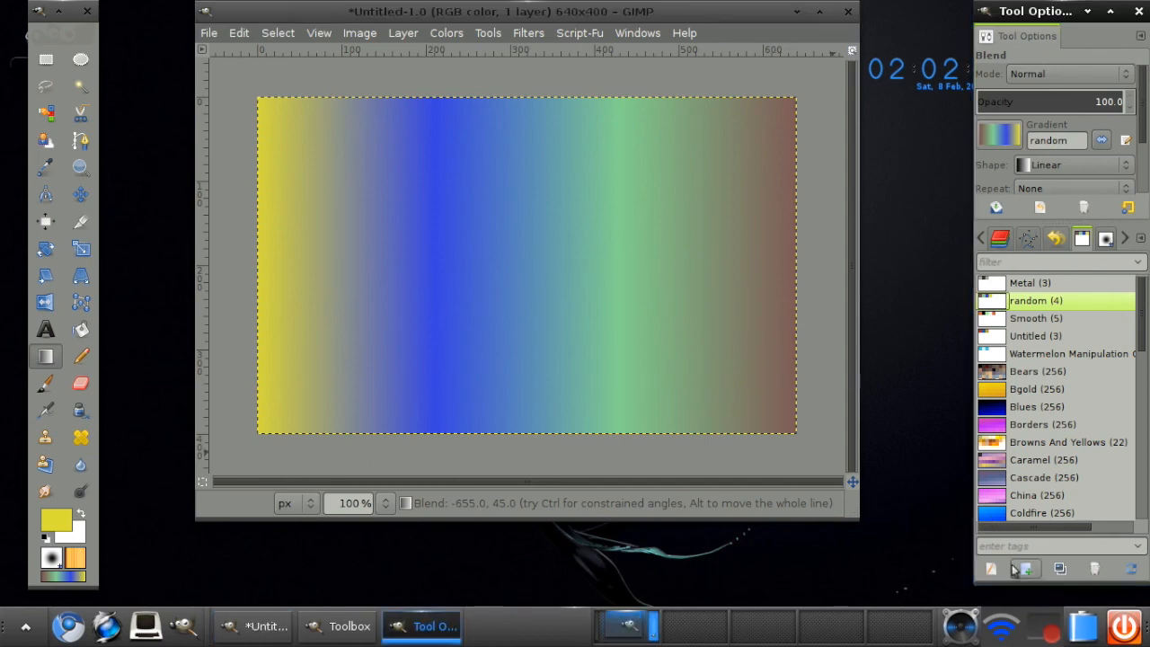
click(1045, 626)
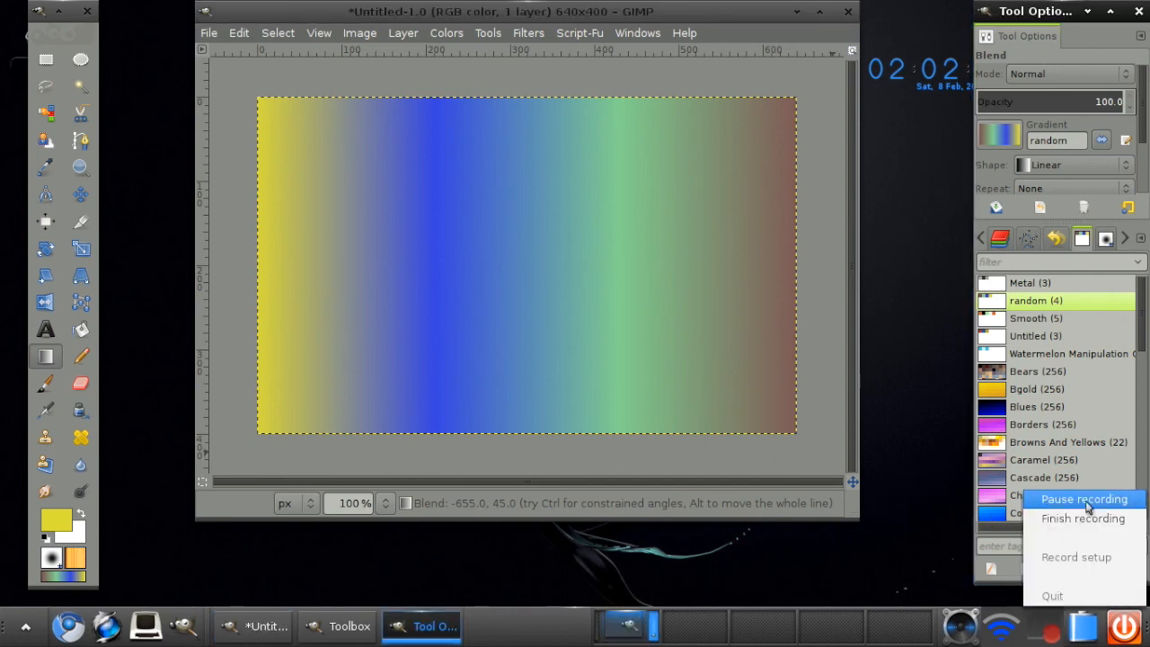